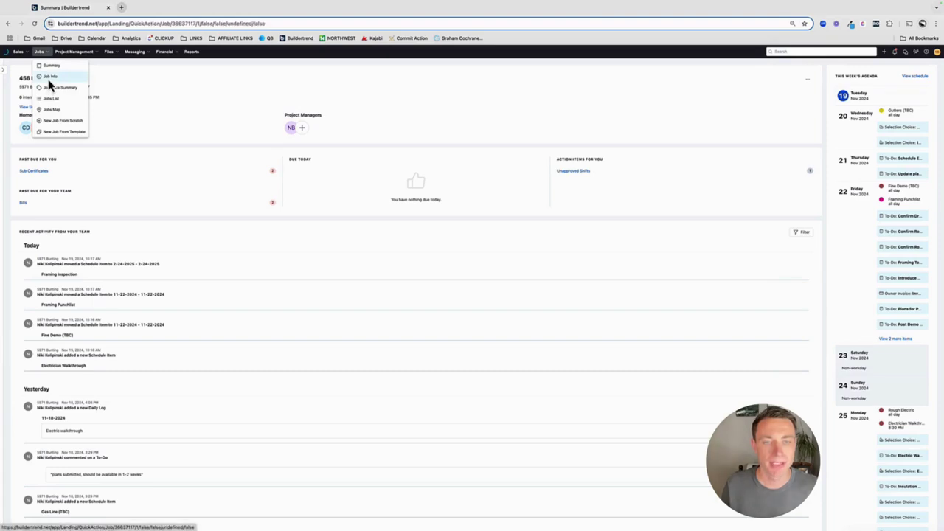
- Review the 456 Maple job's contract type and contract price in its job info, and save and close it
click(48, 79)
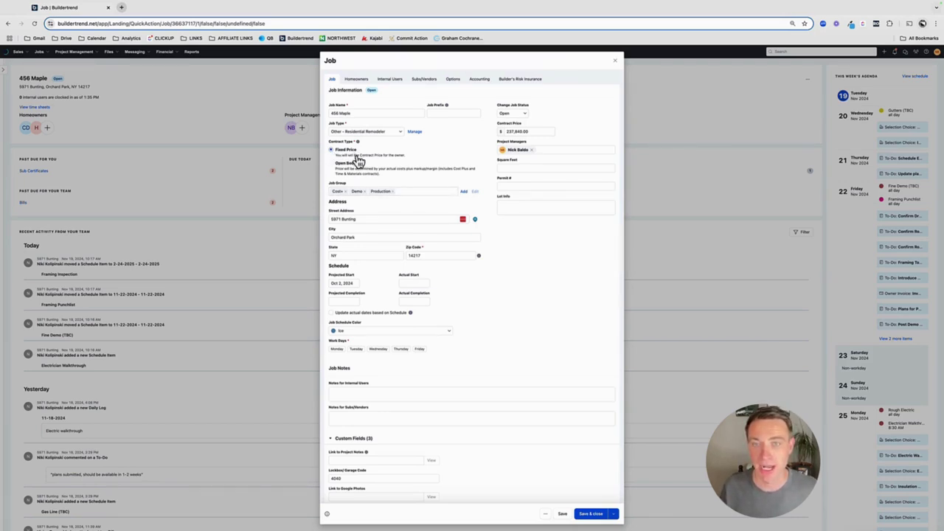
click(538, 130)
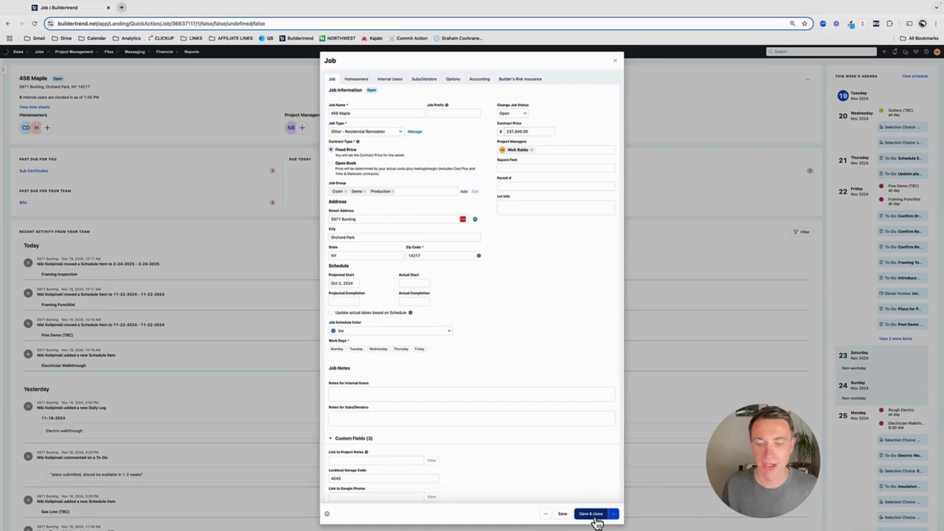
click(594, 516)
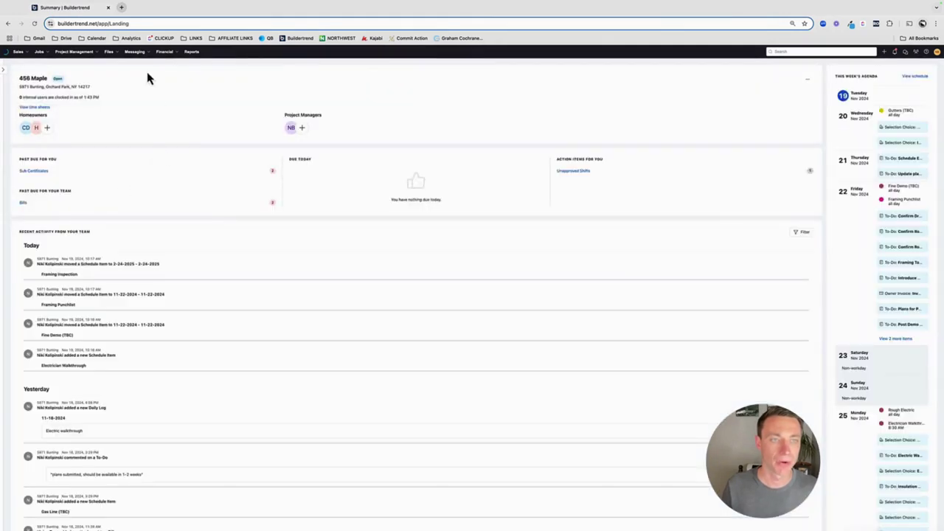
- Open the job's owner invoices and examine the subtotals and running total in the Job Price Summary
mouse_move(164, 57)
click(169, 162)
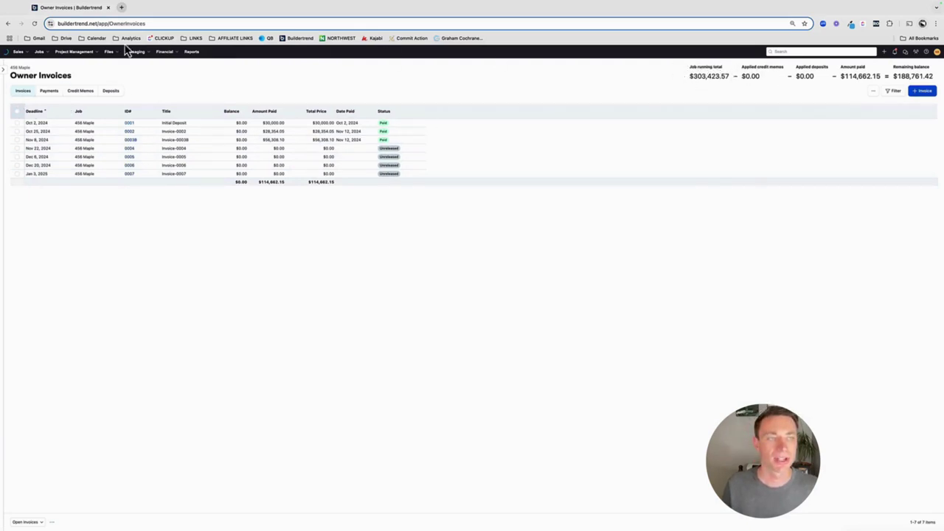
click(46, 54)
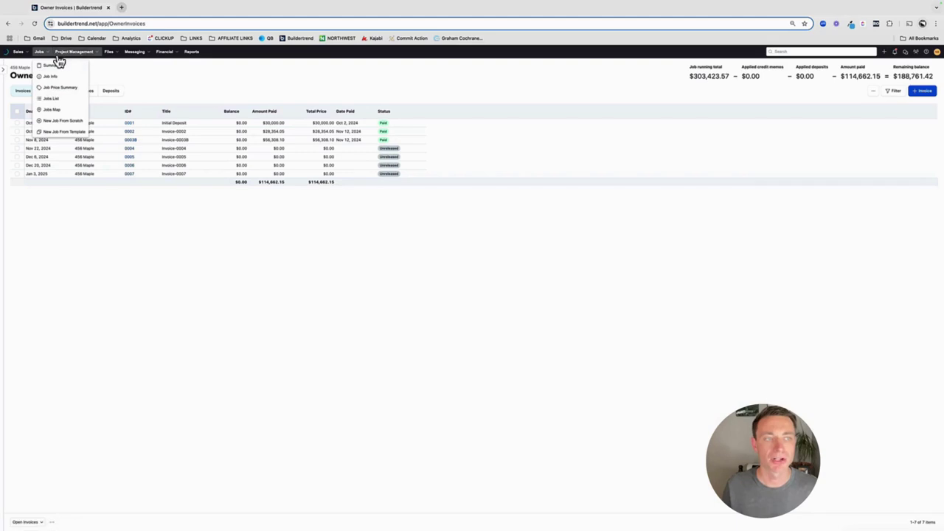
click(52, 89)
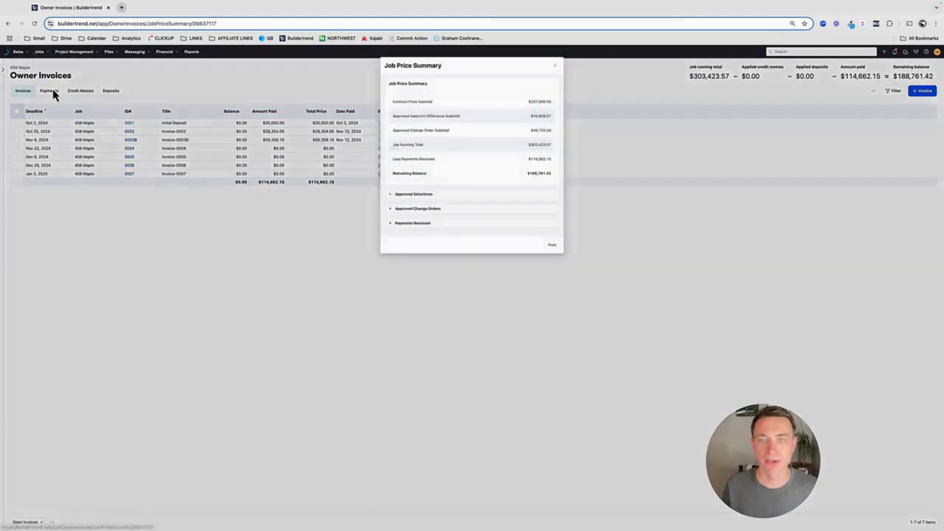
drag(560, 101, 528, 97)
click(526, 98)
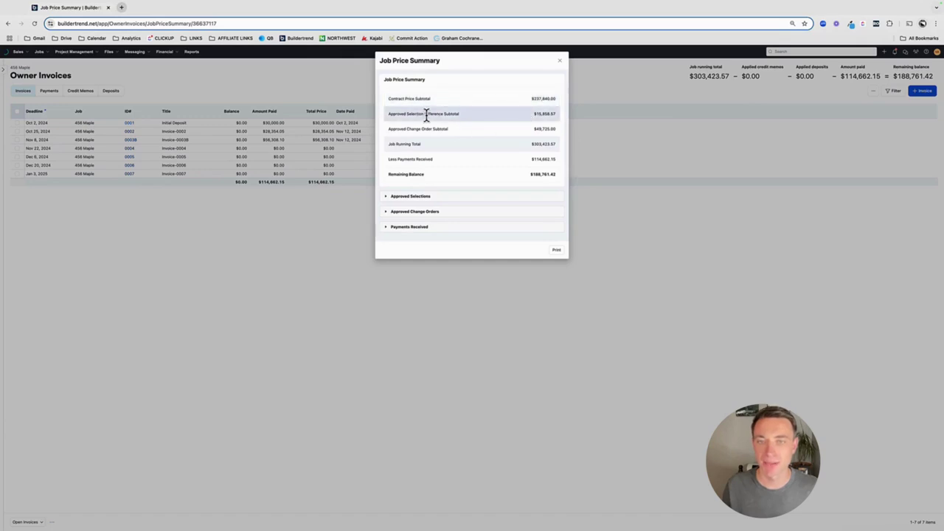
drag(425, 115, 451, 115)
click(514, 123)
drag(535, 120, 558, 145)
click(511, 124)
click(509, 142)
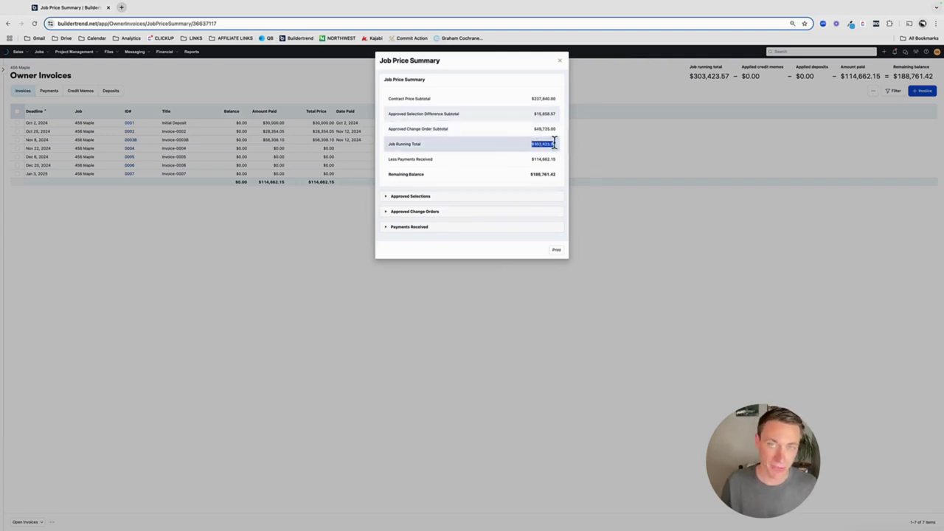
click(559, 60)
- Review the assigned selections by allowance, and view the job's change orders
mouse_move(63, 56)
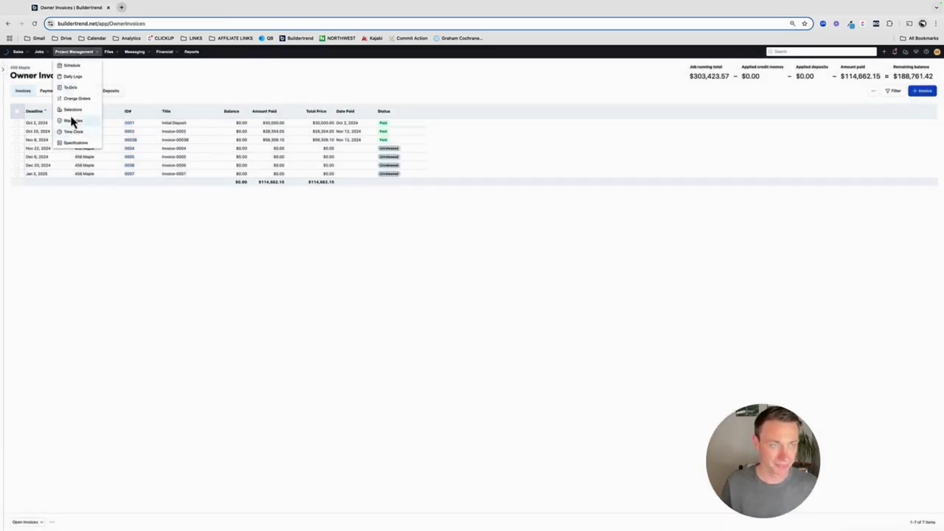
click(72, 116)
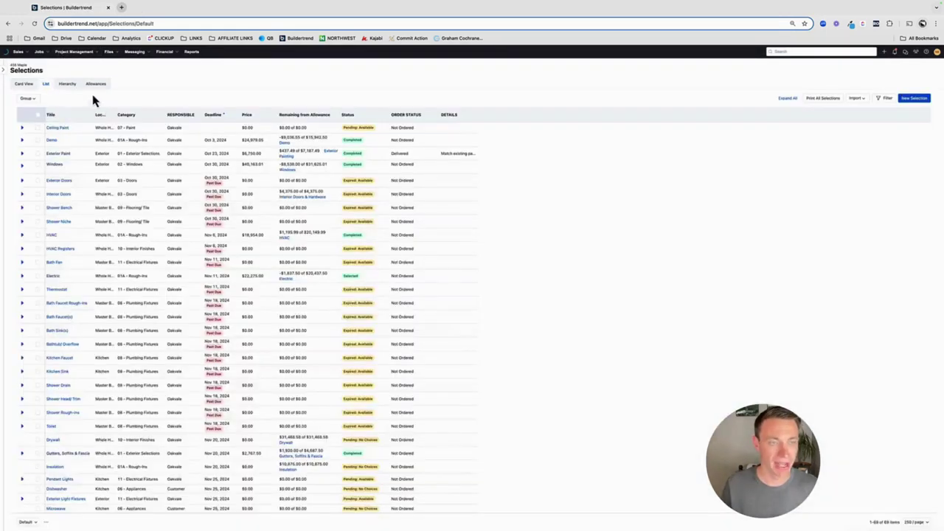
click(96, 85)
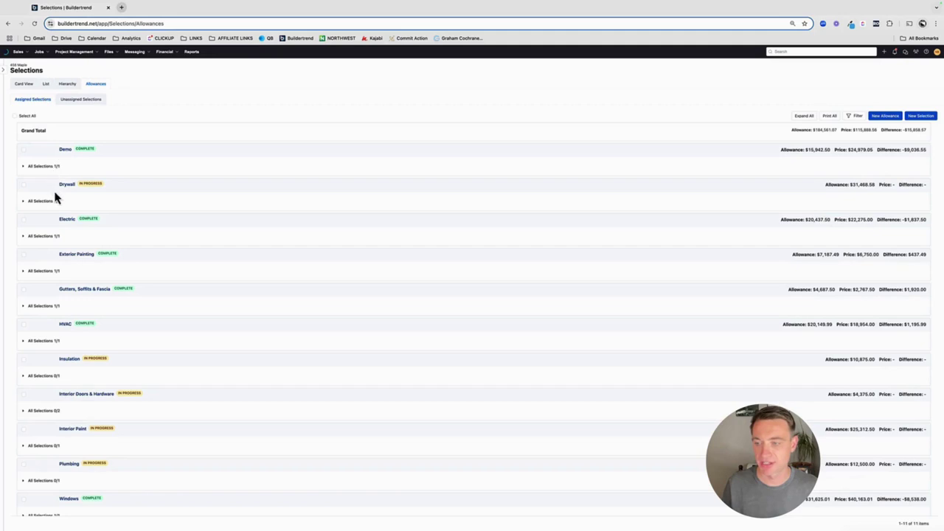
scroll(857, 409, down, 2)
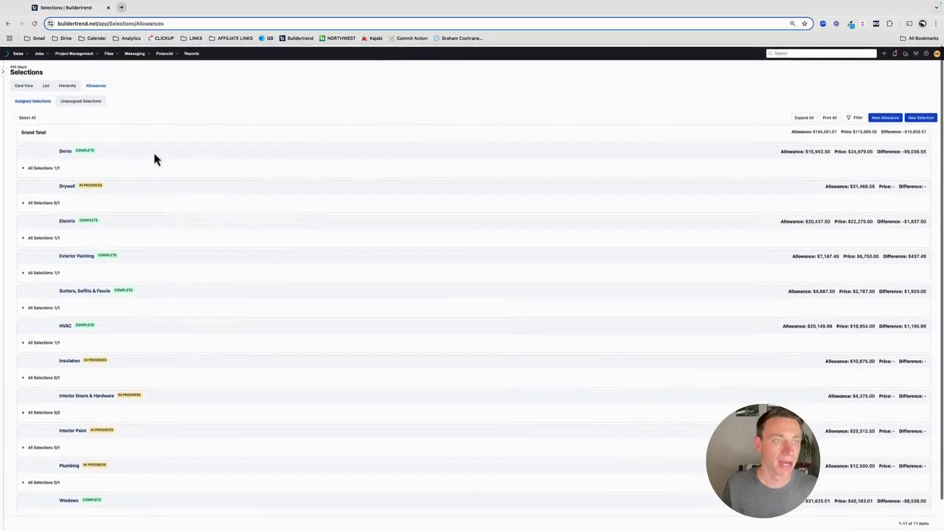
mouse_move(75, 53)
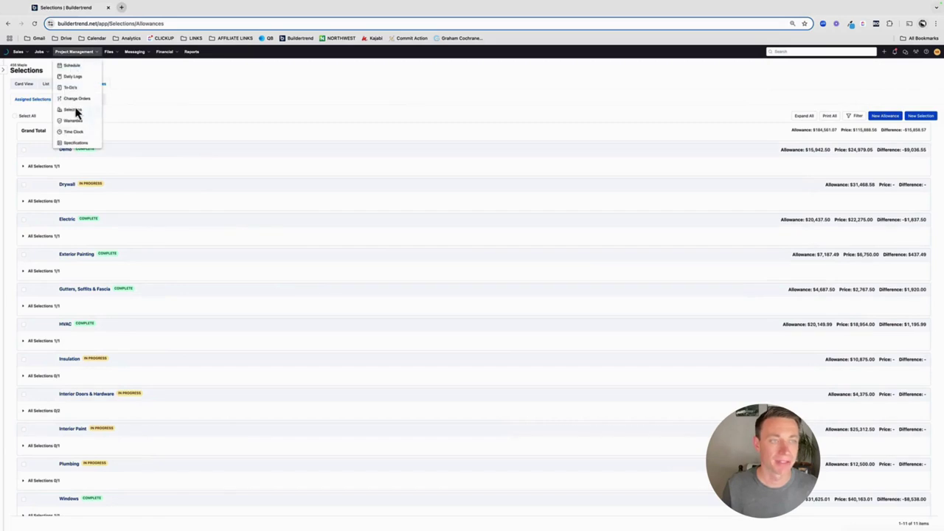
click(76, 101)
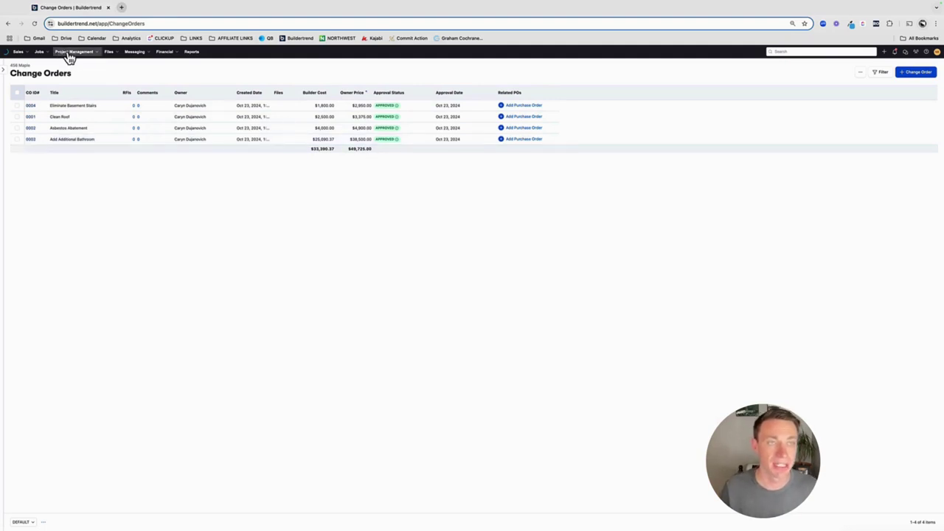
- Open the Job Costing Budget and examine its Revised Owner Price column
click(169, 58)
click(180, 127)
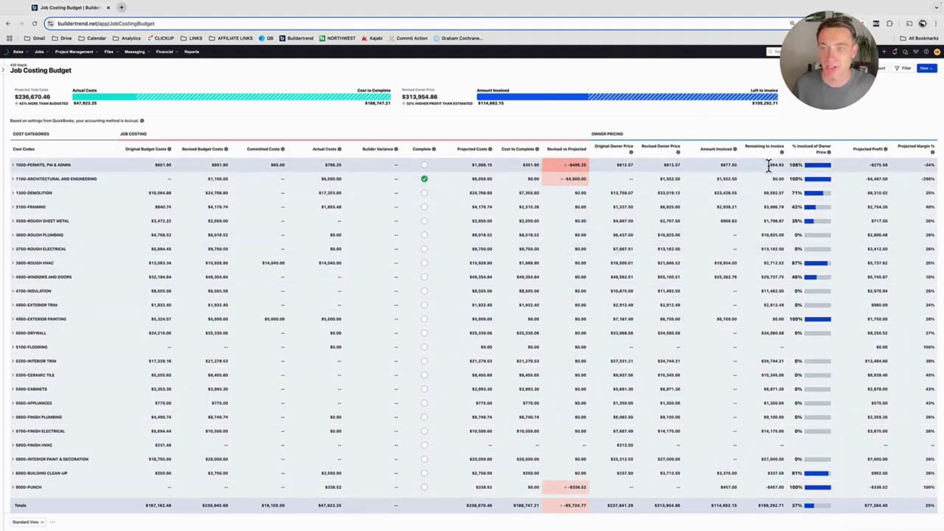
mouse_move(678, 157)
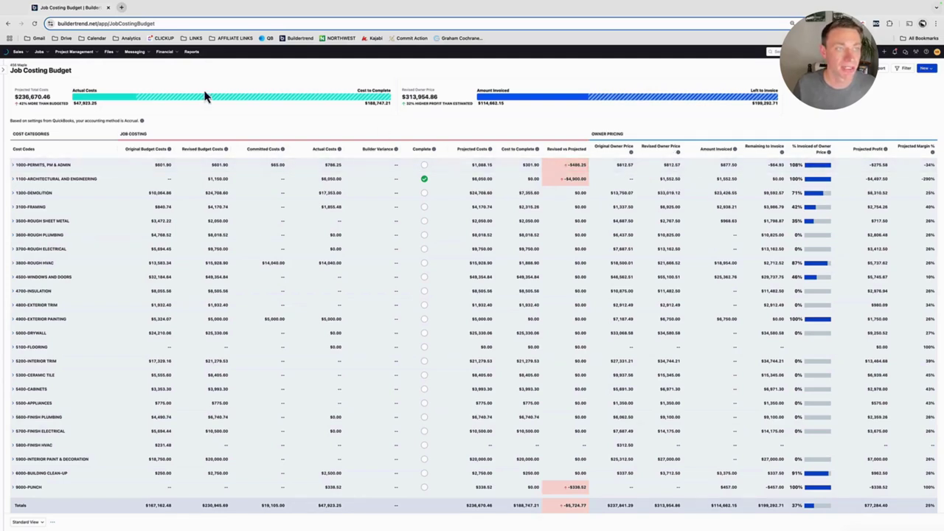
- Change the job's contract type to Open Book in its job info and save it
click(41, 56)
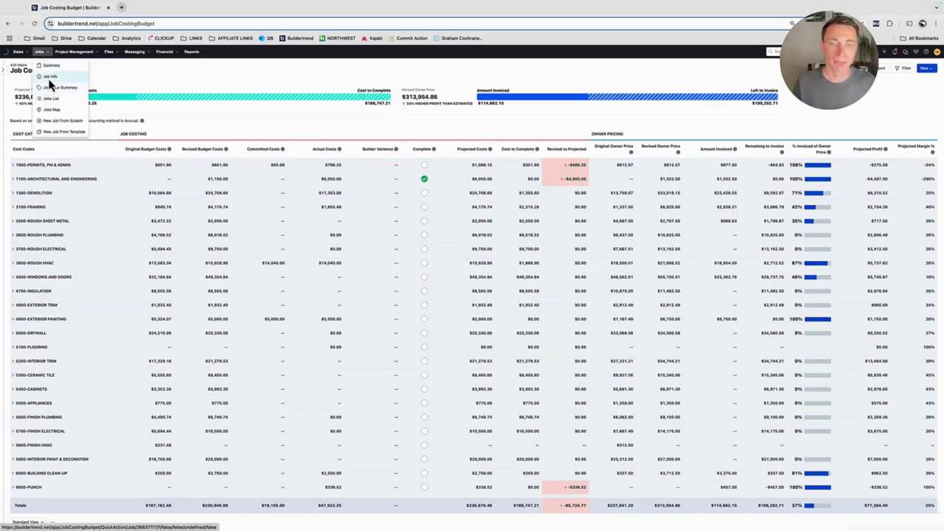
click(50, 78)
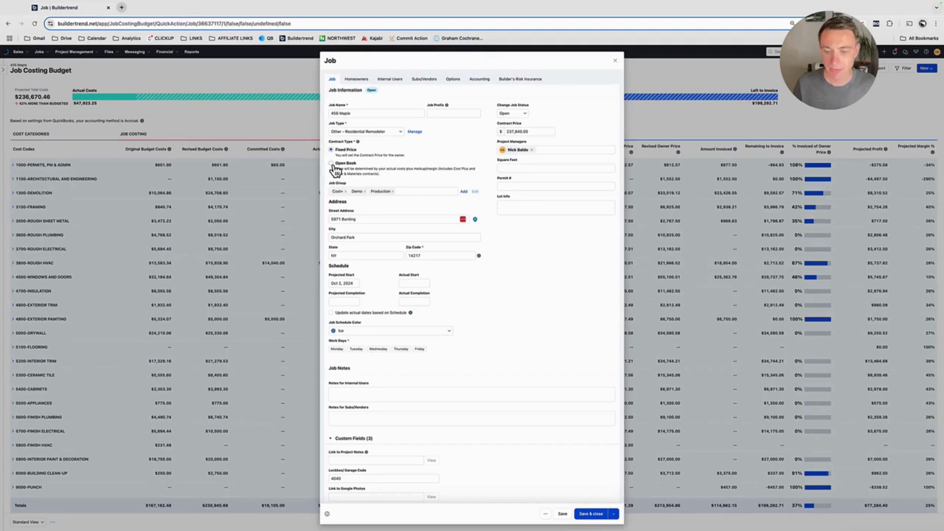
click(334, 164)
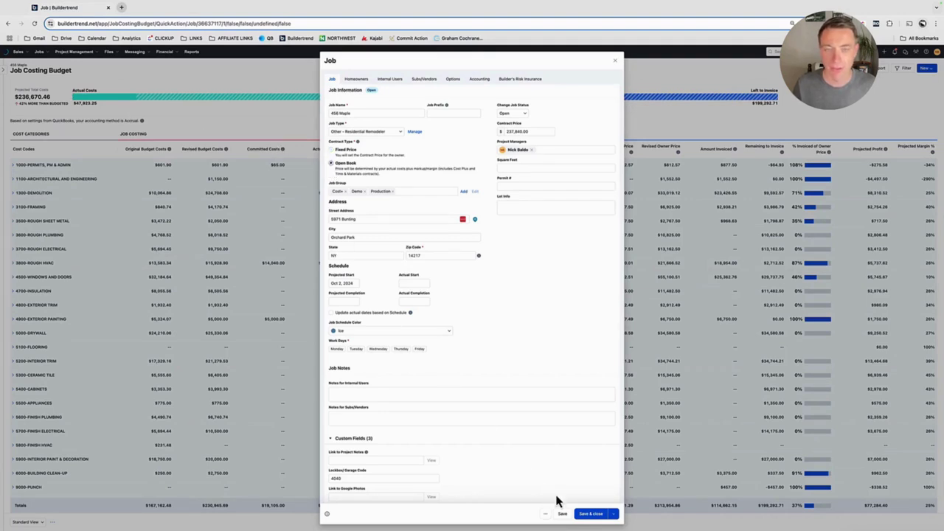
right_click(565, 521)
click(559, 521)
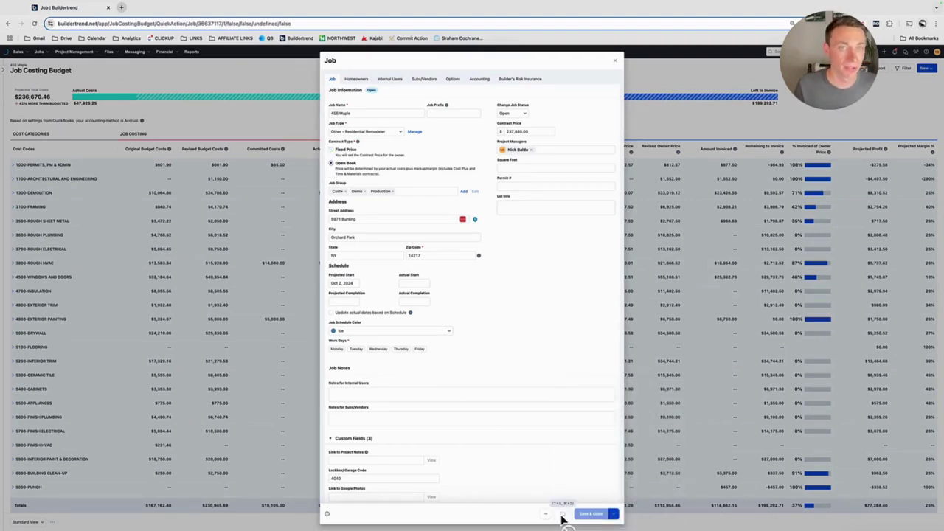
click(561, 515)
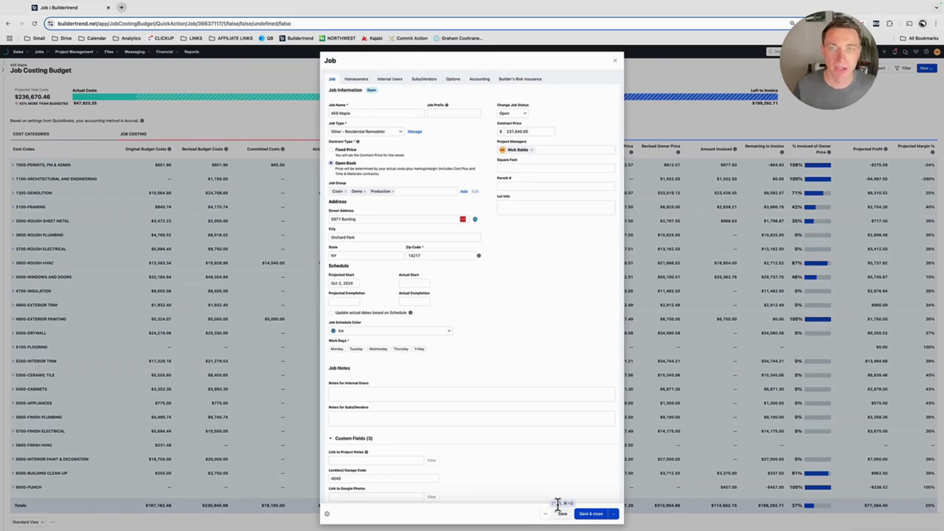
- Review the Markup and Margin percentage types in the job's financial options, keeping Markup selected
click(453, 79)
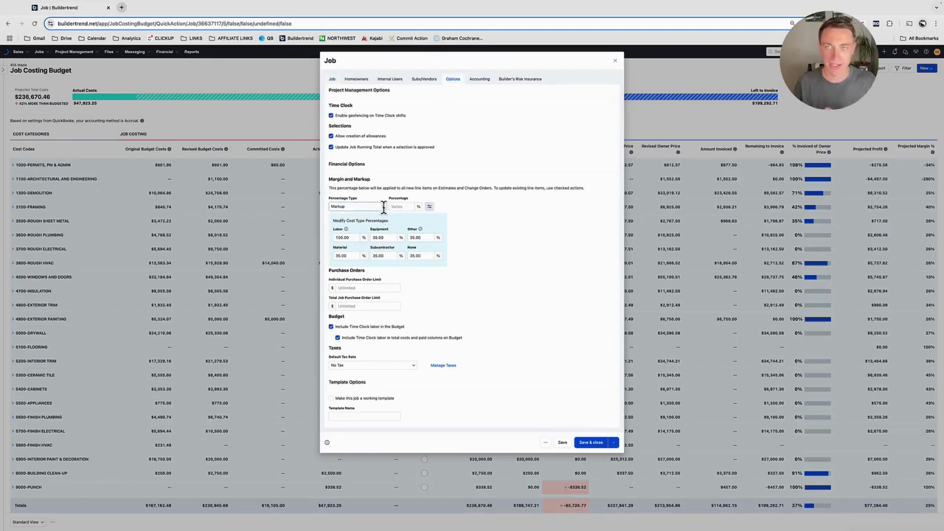
click(360, 207)
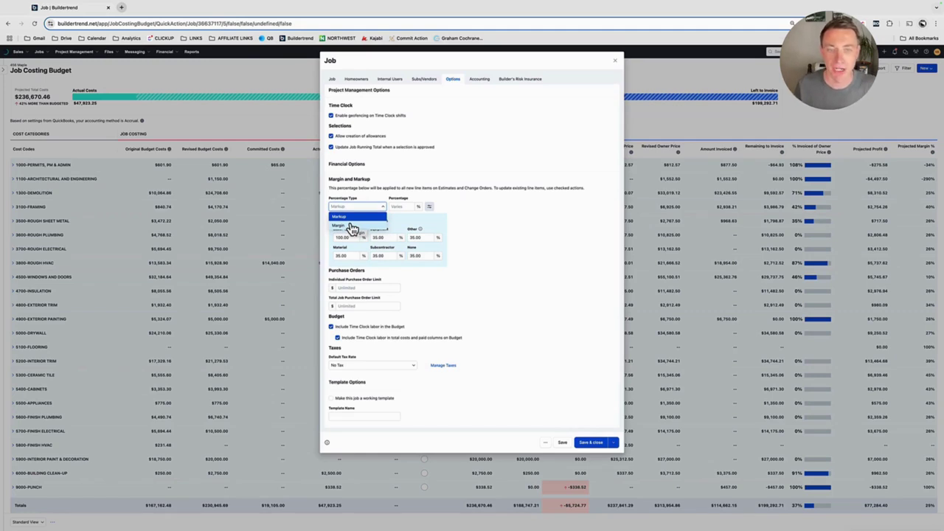
click(348, 225)
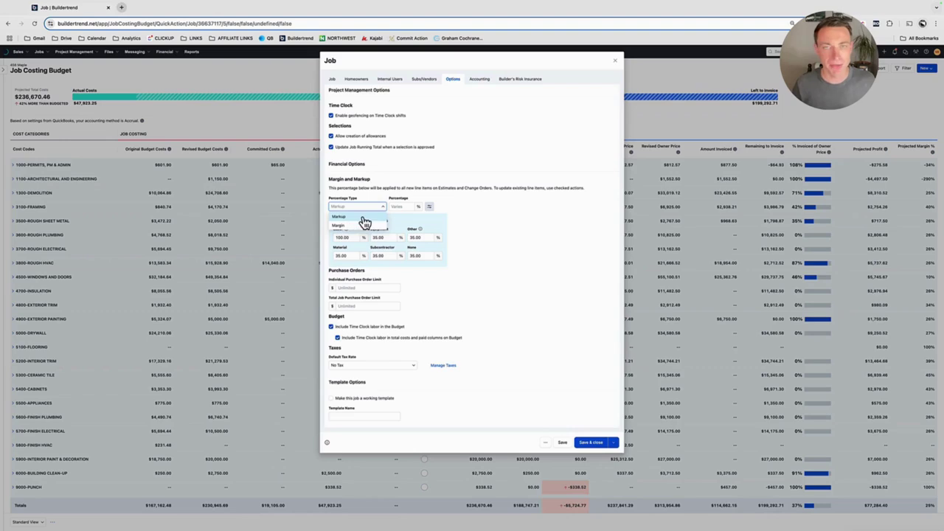
click(361, 218)
click(495, 194)
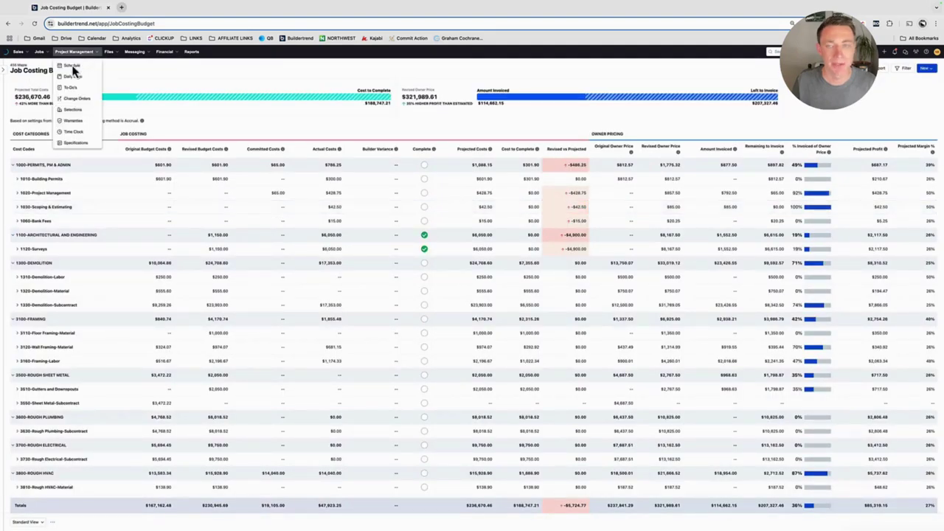
- Check the approved selections and approved change orders in the Job Price Summary, and close the summary
mouse_move(39, 53)
click(49, 88)
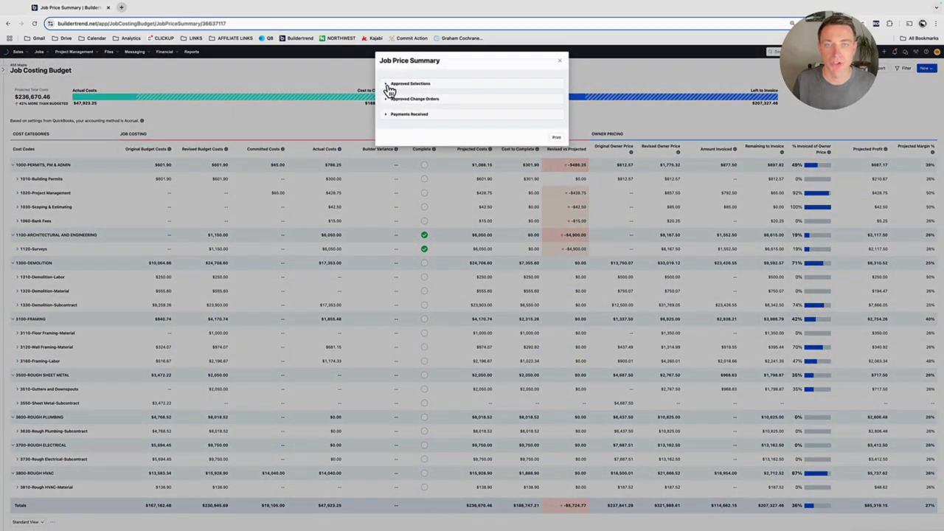
click(388, 86)
click(388, 86)
click(388, 98)
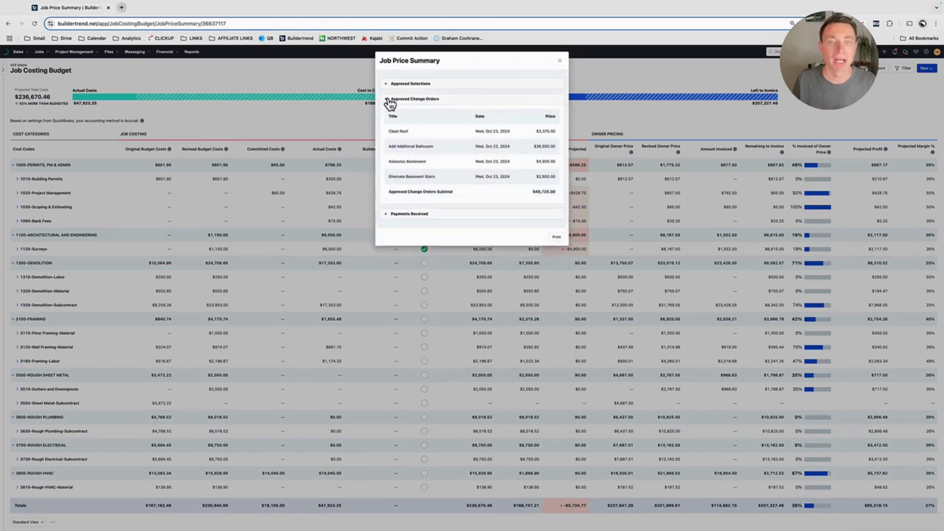
click(560, 62)
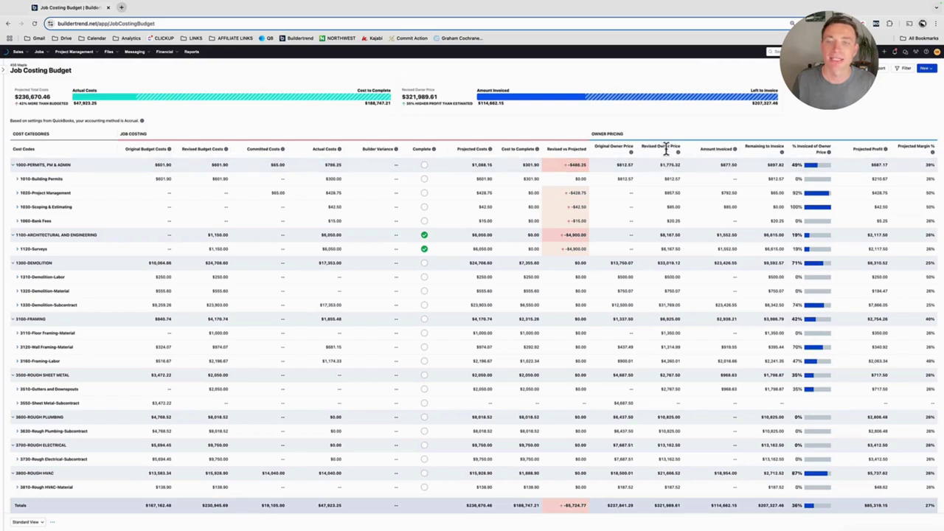
- Collapse all budget cost categories and examine the 1300-Demolition row's revised budget, actual costs and cost to complete
mouse_move(678, 153)
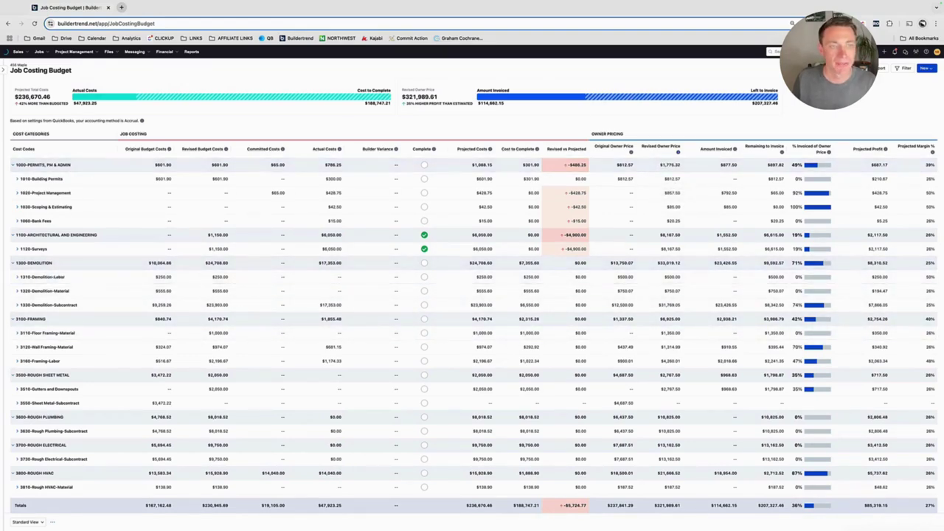
click(840, 69)
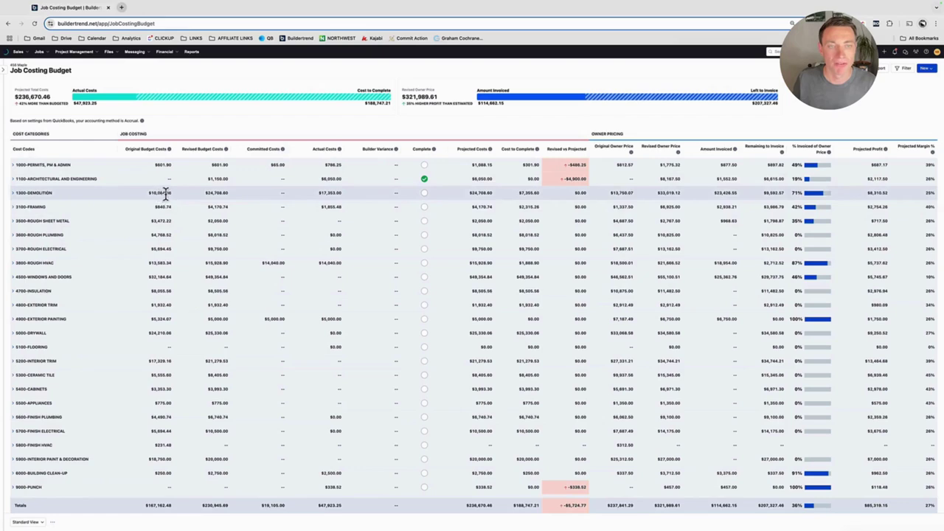
drag(230, 195, 205, 200)
drag(345, 199, 318, 196)
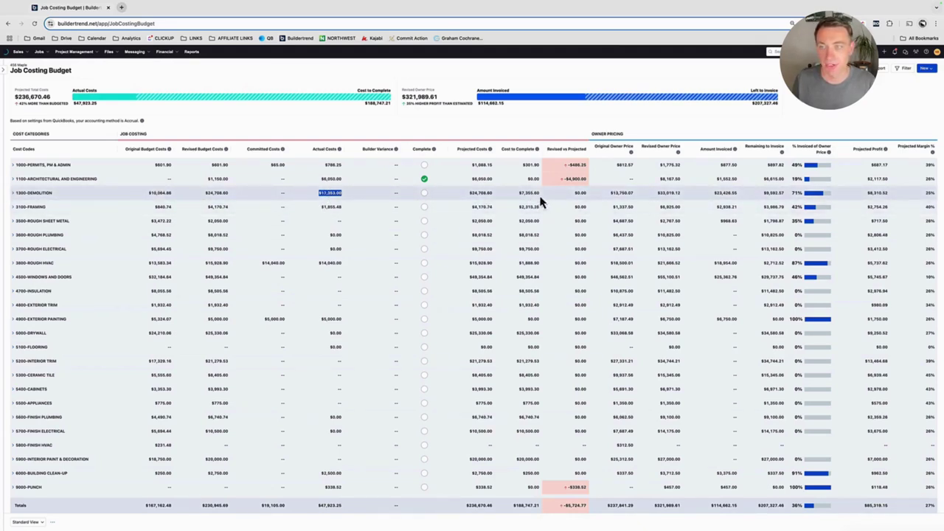
drag(537, 194, 520, 193)
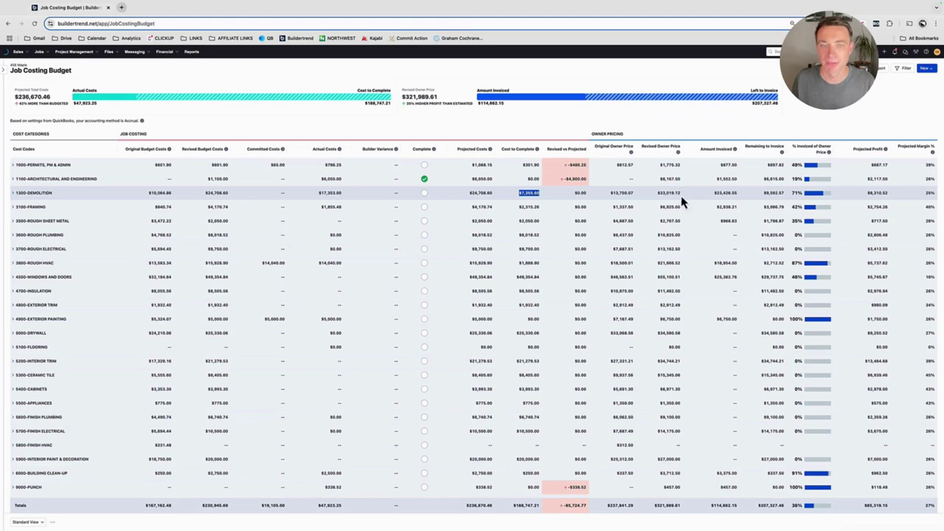
- Try marking the 1300-Demolition category complete, and return it to incomplete
click(424, 179)
click(425, 195)
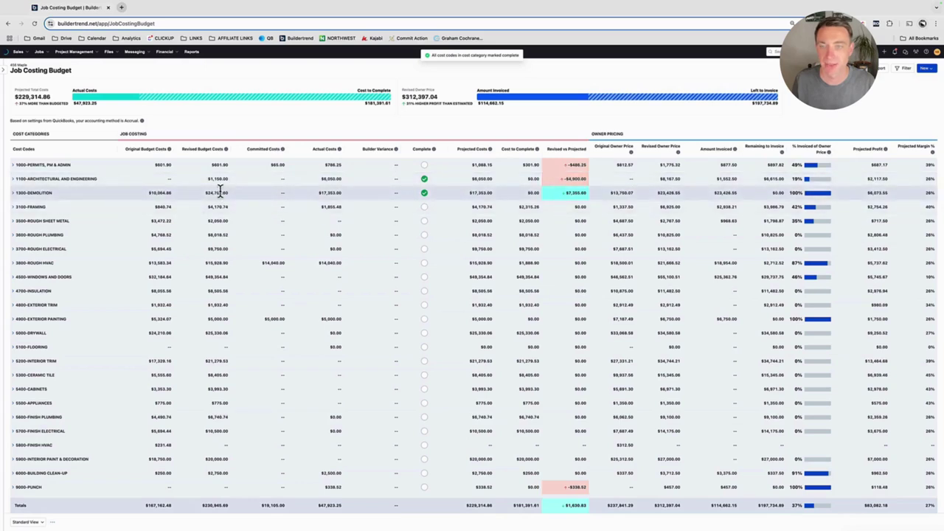
click(426, 195)
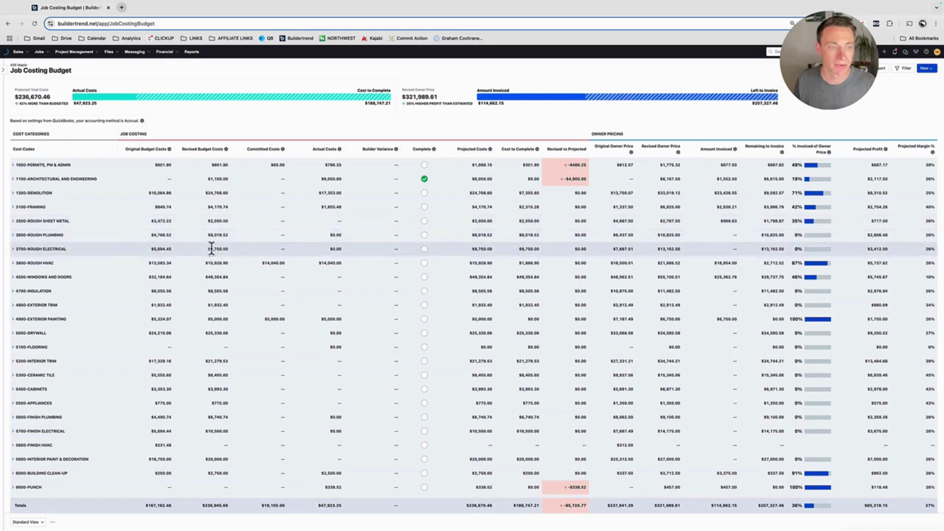
- Examine the items making up the 3730-Rough Electrical-Subcontract budget, and collapse the 3700-Rough Electrical category
click(14, 251)
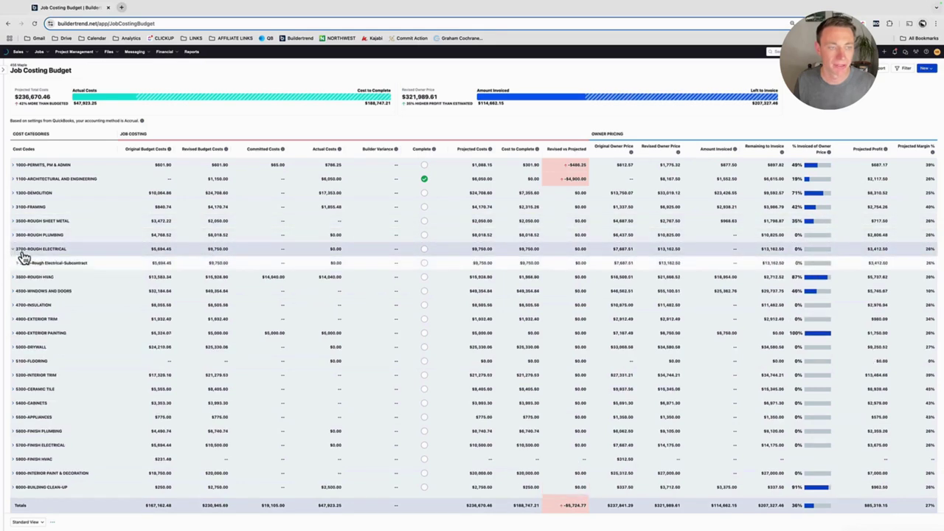
click(19, 265)
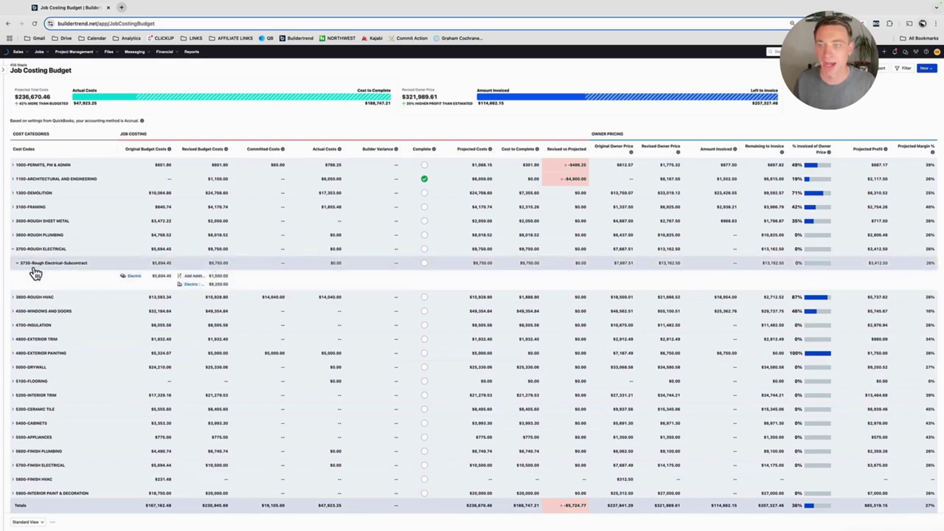
click(13, 250)
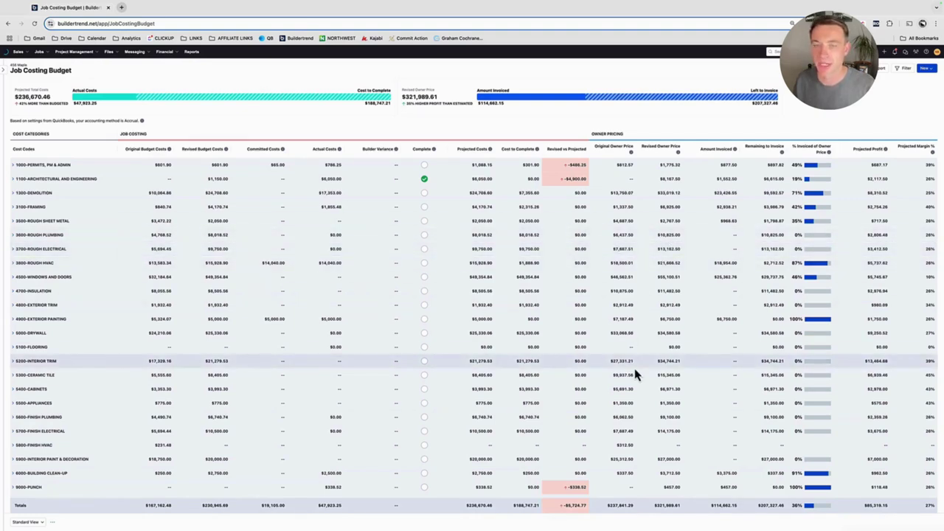
scroll(629, 365, down, 1)
scroll(625, 364, up, 1)
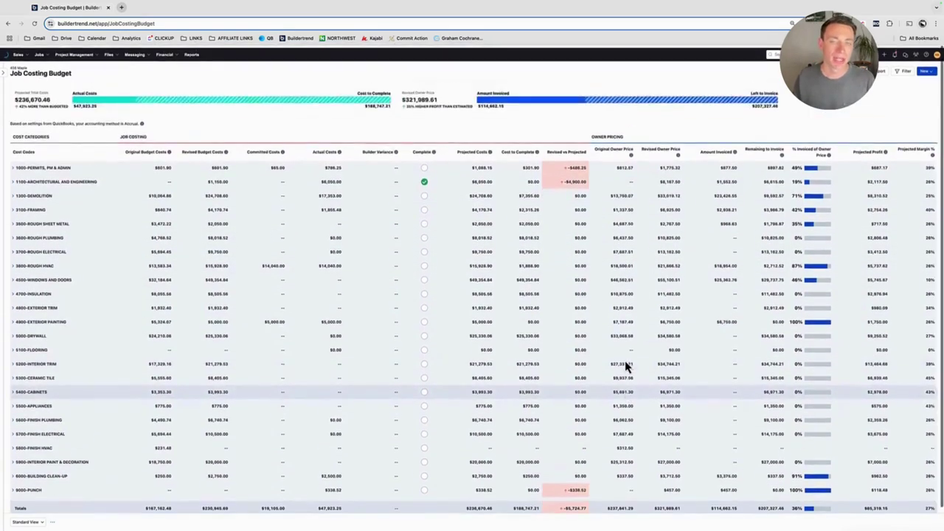